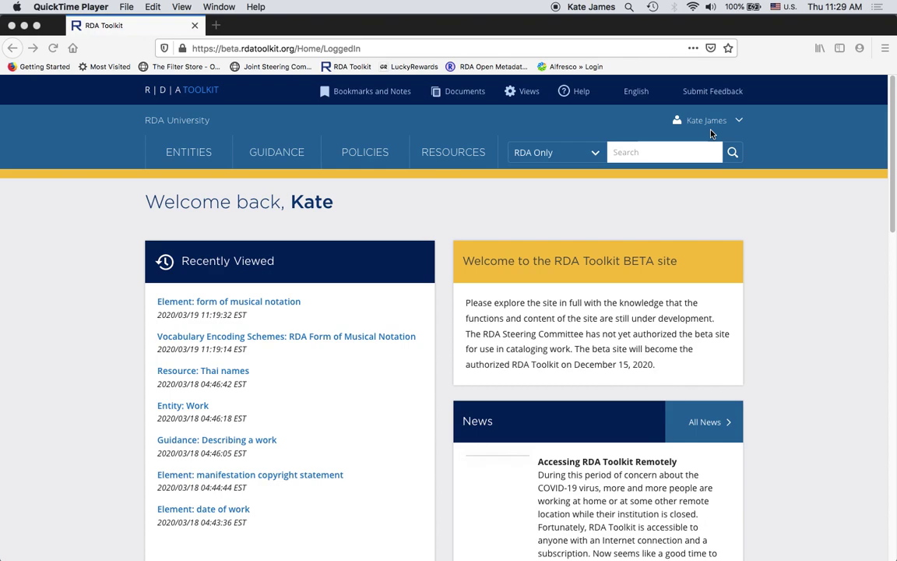
# Run the saved search "graphic notation".
pyautogui.click(597, 156)
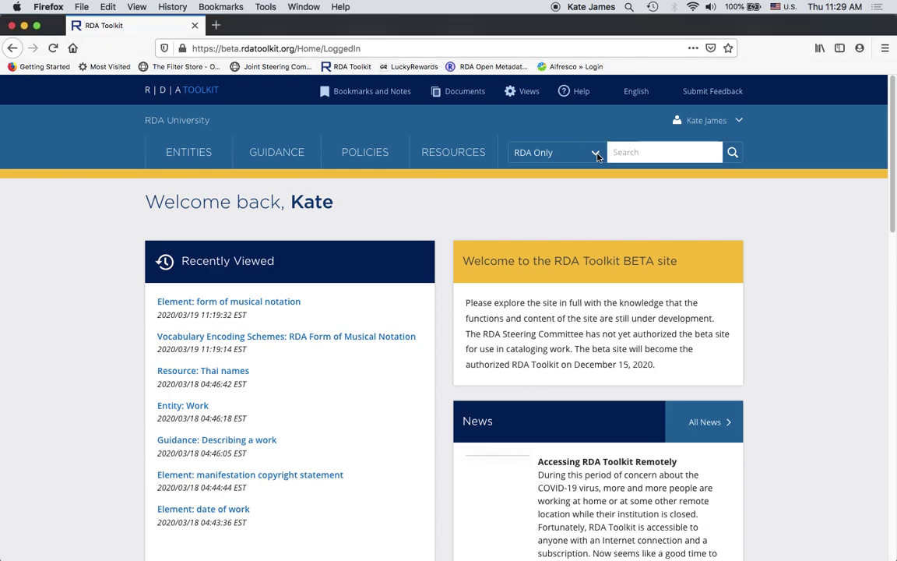
pyautogui.click(597, 156)
pyautogui.click(597, 155)
pyautogui.click(598, 156)
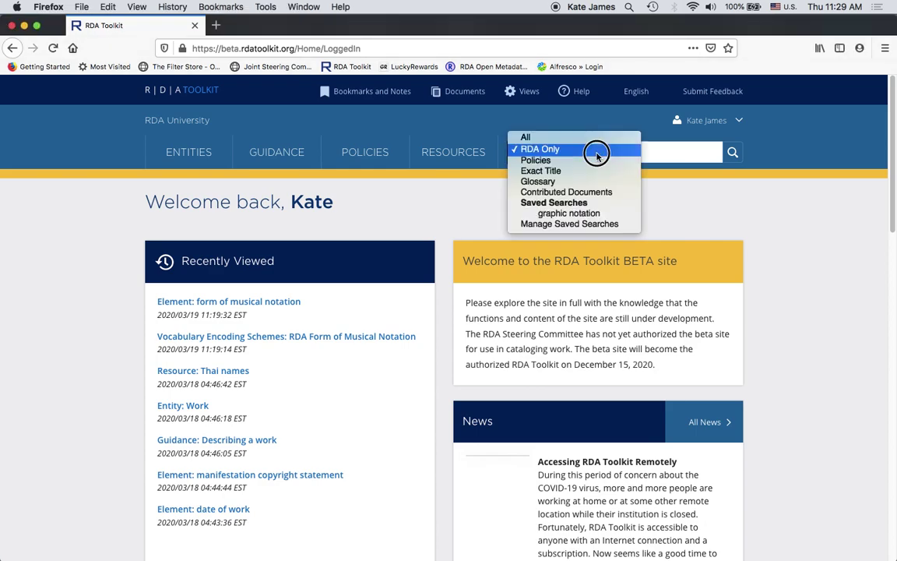
pyautogui.click(601, 214)
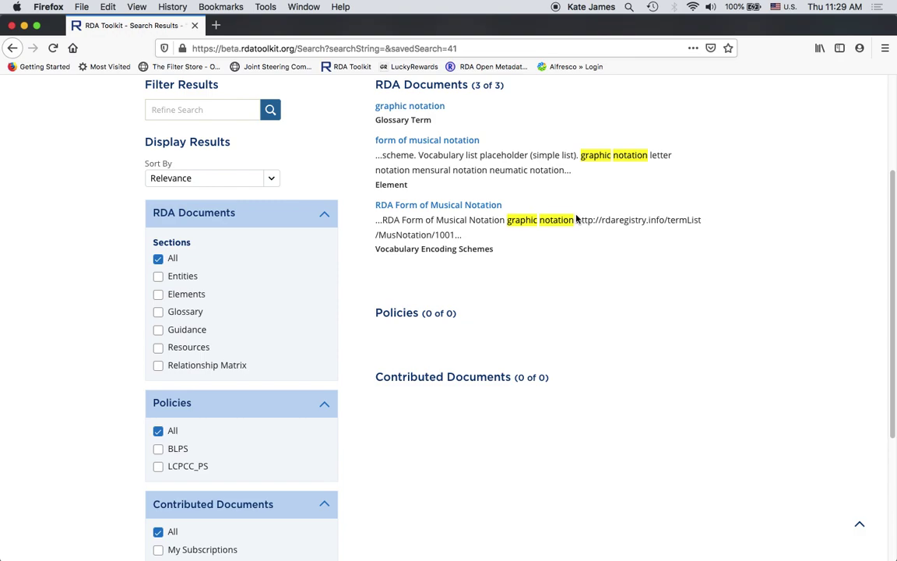
# View the RDA Form of Musical Notation result, return to the results, and examine the graphic notation term in the "form of musical notation" element.
pyautogui.click(489, 207)
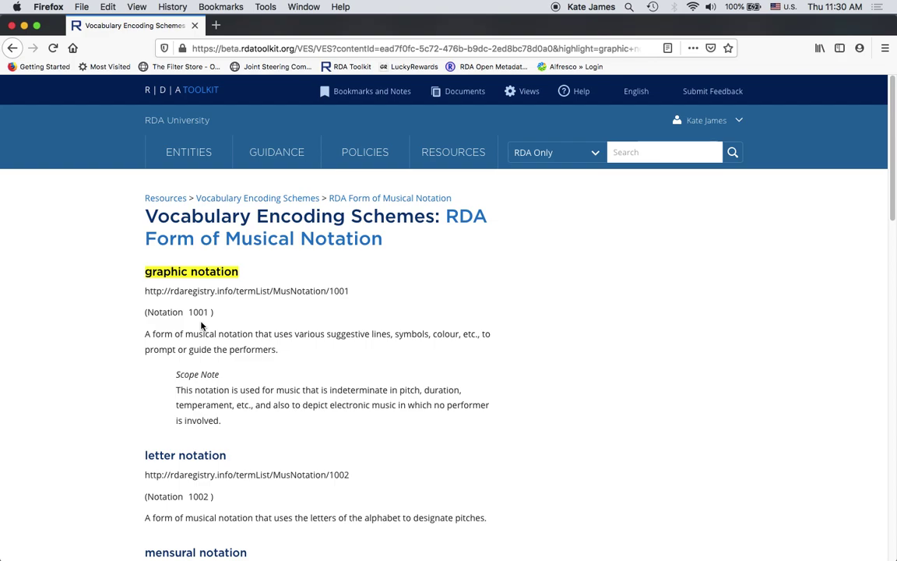
pyautogui.click(12, 49)
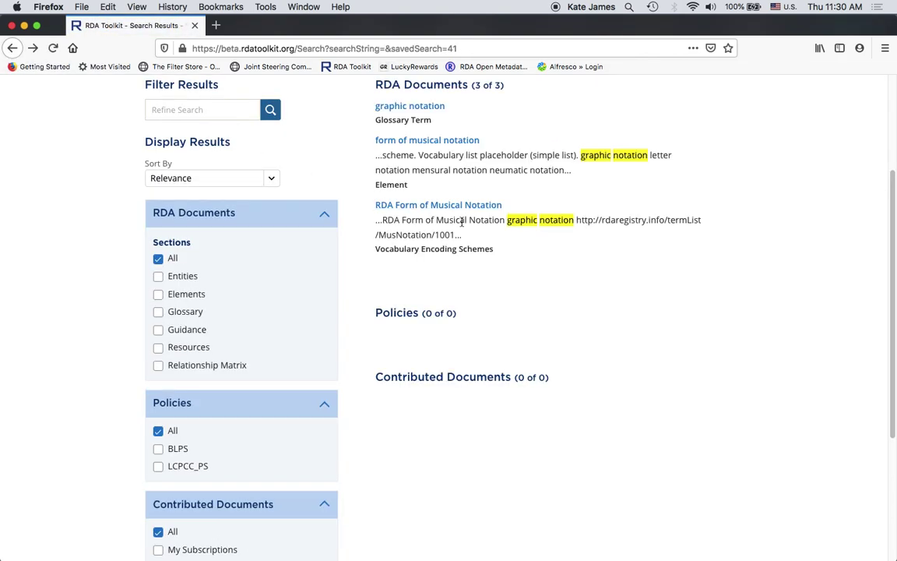
pyautogui.click(465, 145)
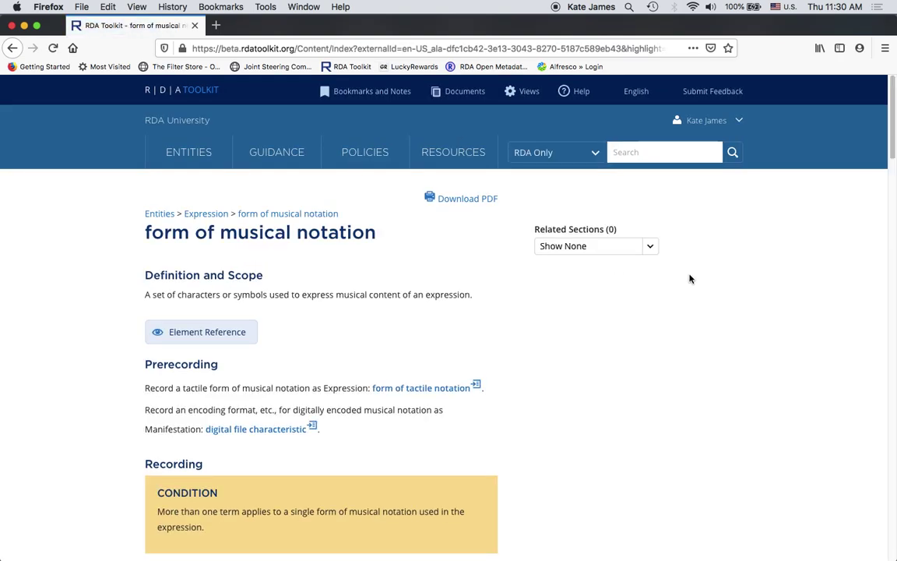
pyautogui.moveTo(893, 110); pyautogui.dragTo(889, 298)
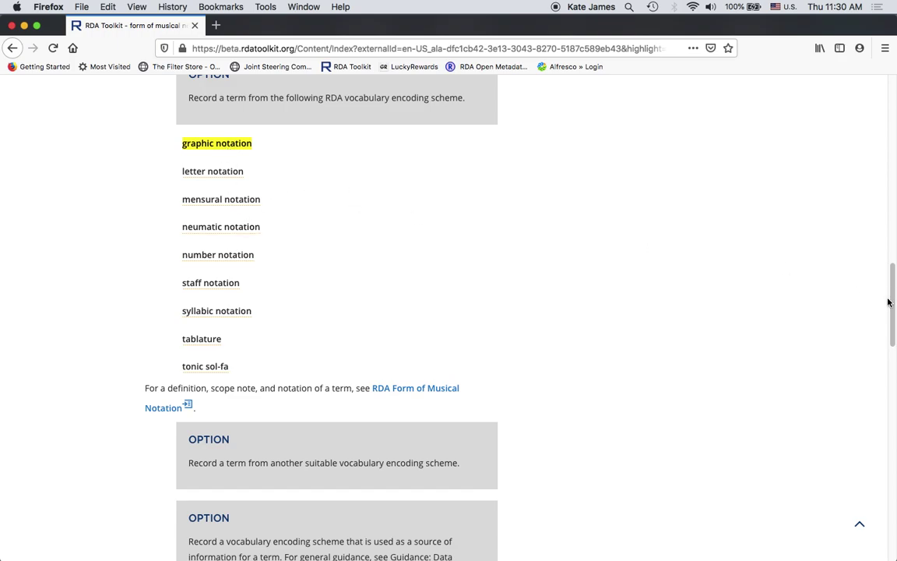
pyautogui.moveTo(893, 304); pyautogui.dragTo(876, 106)
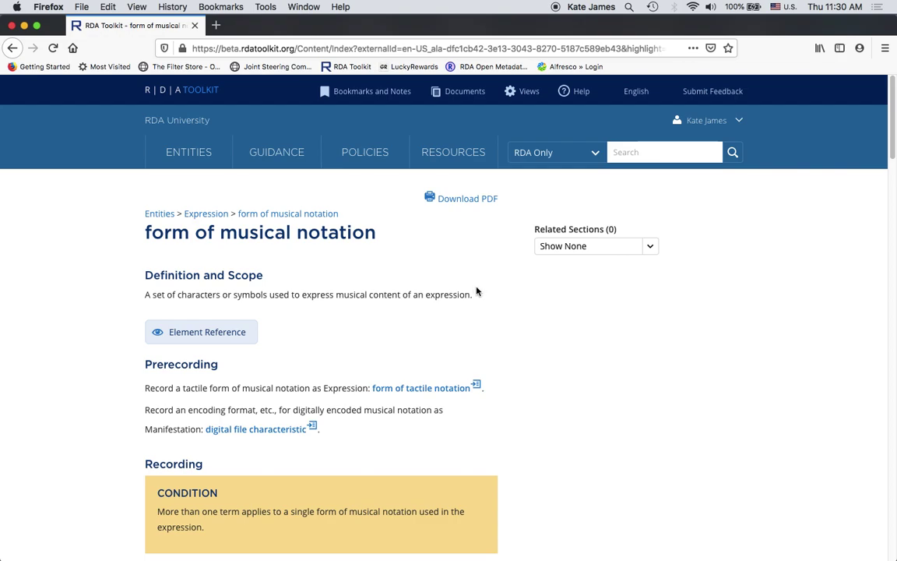
# Search RDA content only for the exact phrase "nomen string".
pyautogui.click(623, 152)
pyautogui.write('"nom')
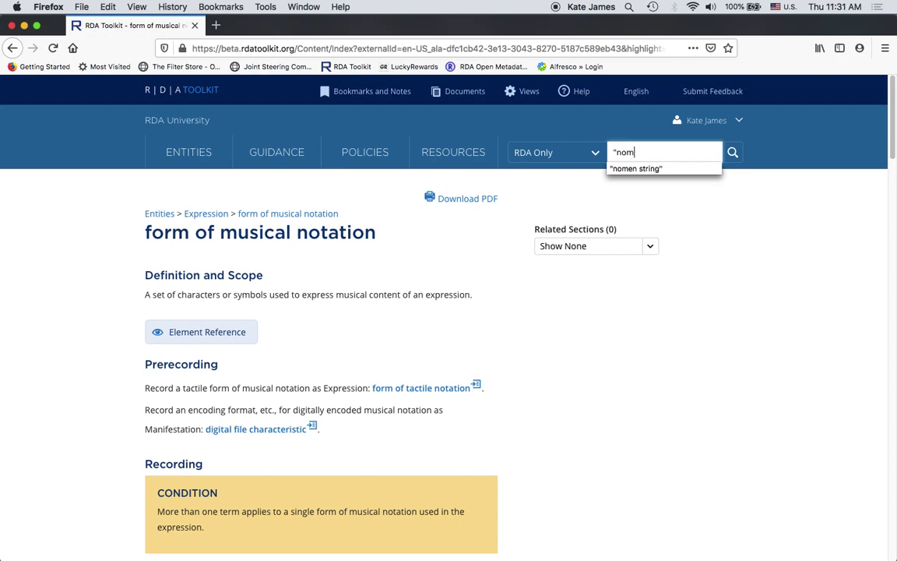
pyautogui.write('en string"')
pyautogui.click(732, 154)
pyautogui.scroll(-2, 729, 159)
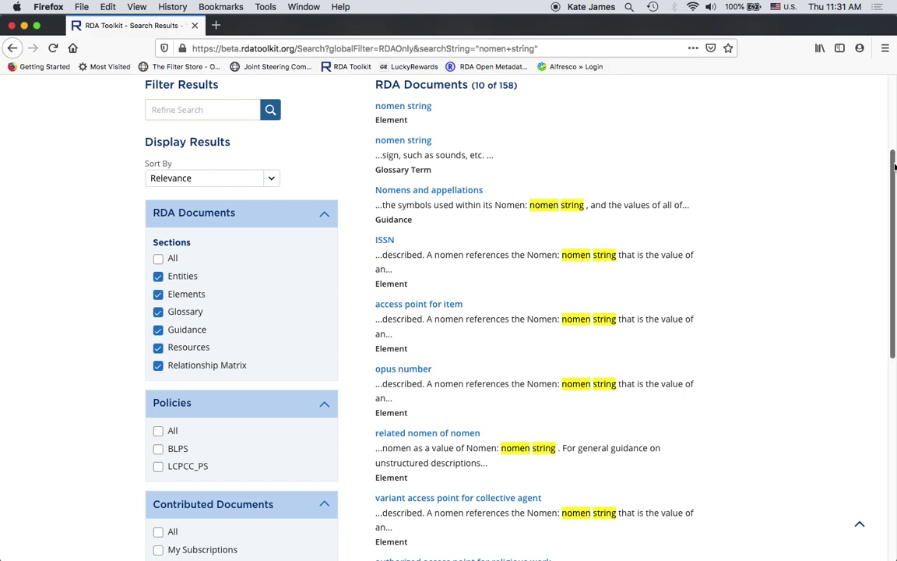
# Save the current search as a new saved search named "nomun string" with Private access.
pyautogui.moveTo(894, 166); pyautogui.dragTo(891, 291)
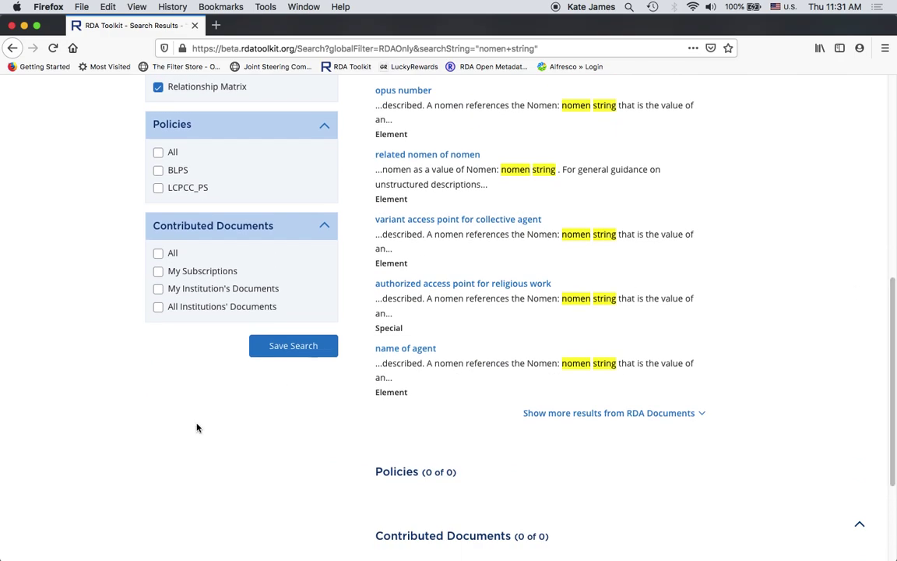
pyautogui.click(287, 353)
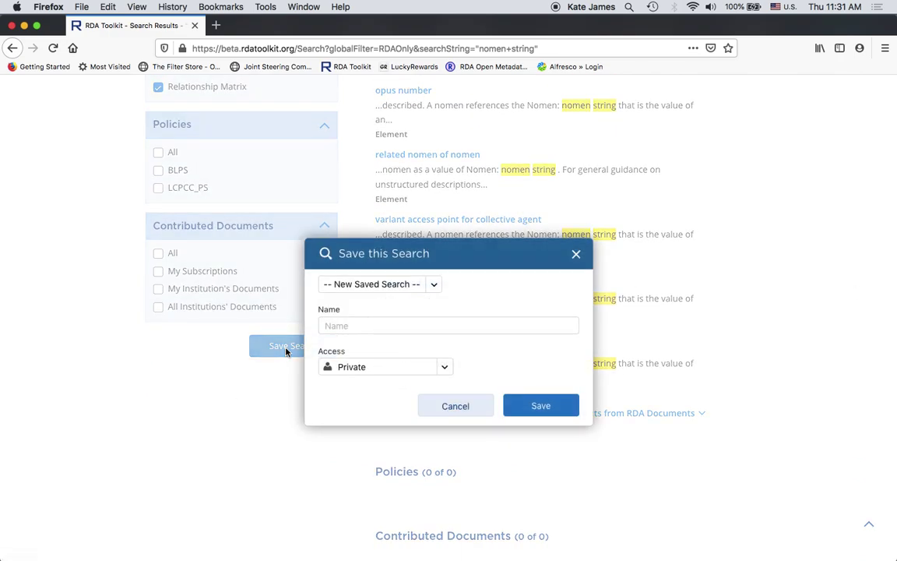
pyautogui.click(333, 328)
pyautogui.write('nomu')
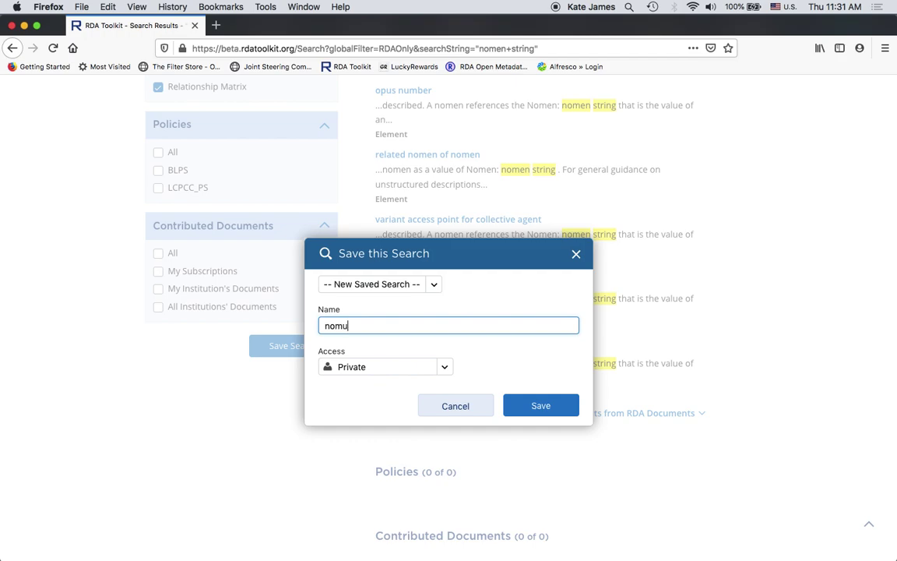
pyautogui.write('n string')
pyautogui.click(537, 407)
# Return to the home page and run the saved search "nomun string".
pyautogui.moveTo(891, 430); pyautogui.dragTo(865, 176)
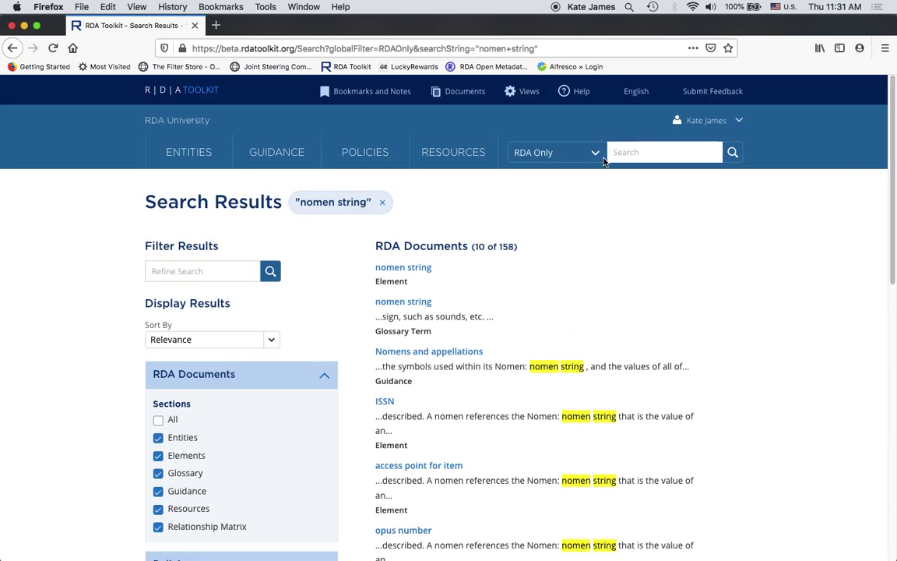
pyautogui.click(545, 152)
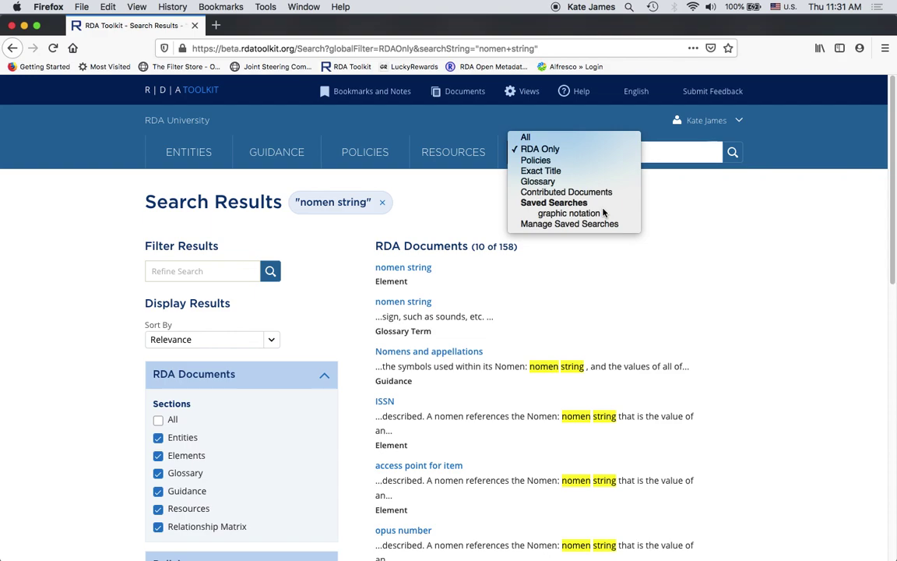
pyautogui.click(154, 91)
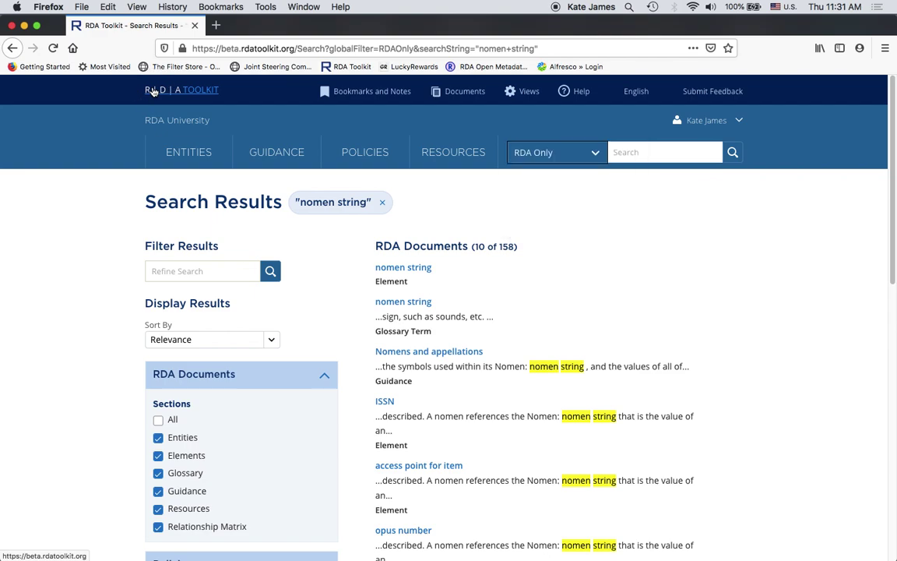
pyautogui.click(153, 91)
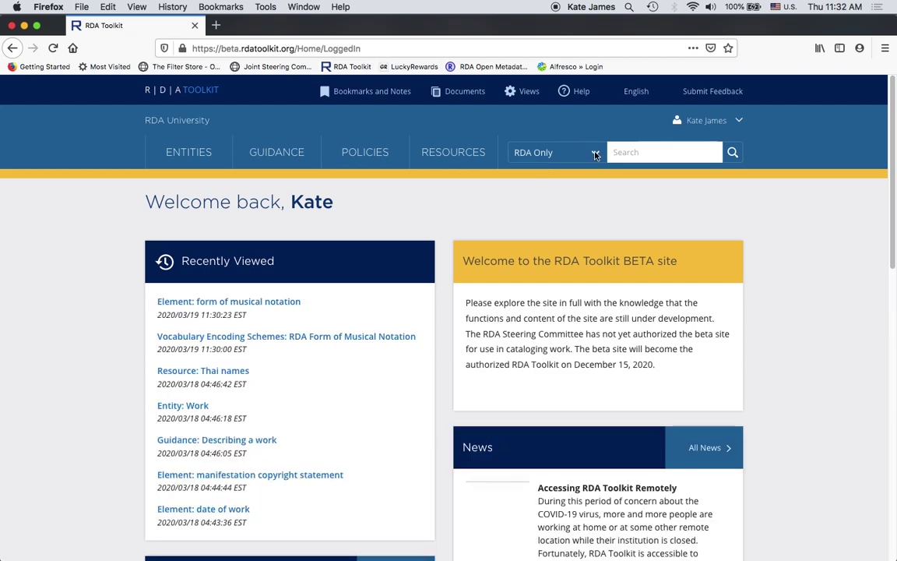
pyautogui.click(559, 154)
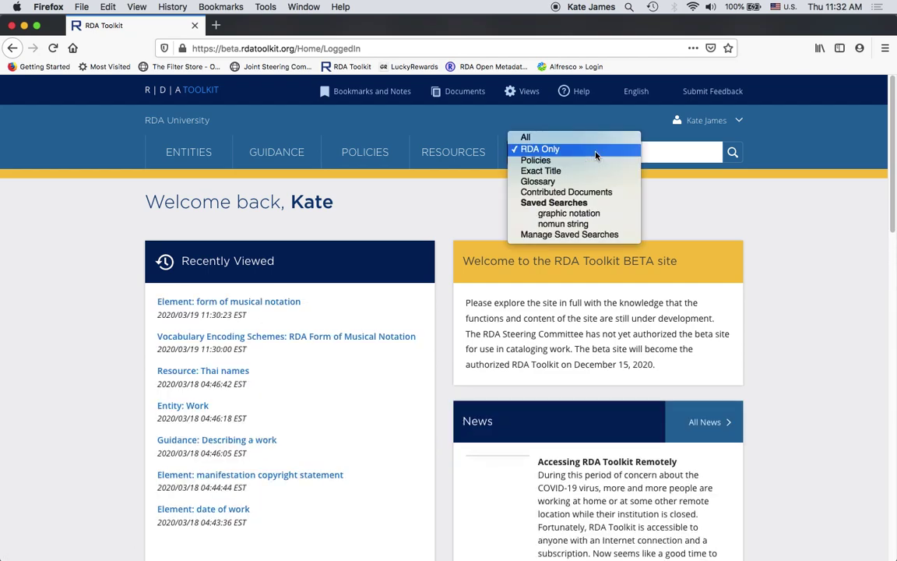
pyautogui.click(554, 225)
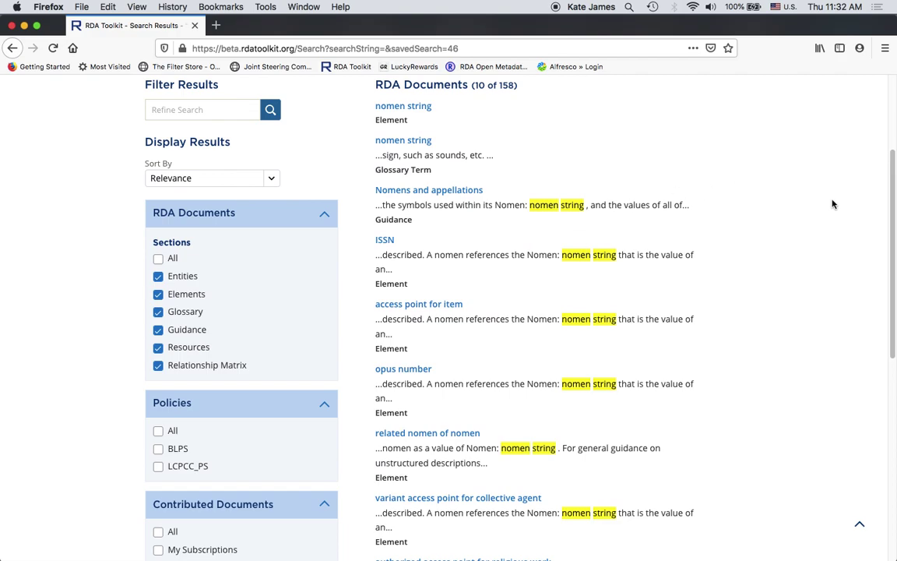
# Go to the saved searches management page and open the "nomun string" search for editing.
pyautogui.moveTo(893, 200); pyautogui.dragTo(885, 106)
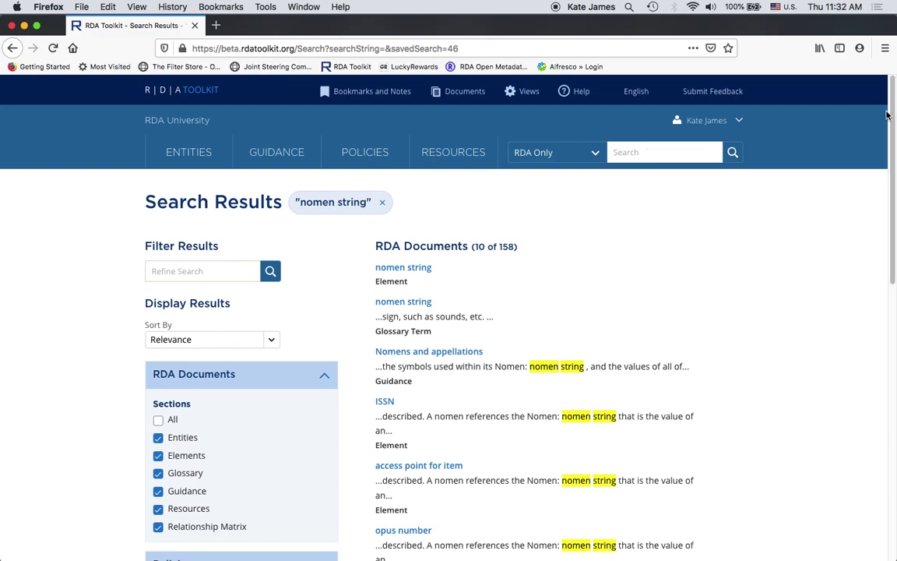
pyautogui.click(596, 156)
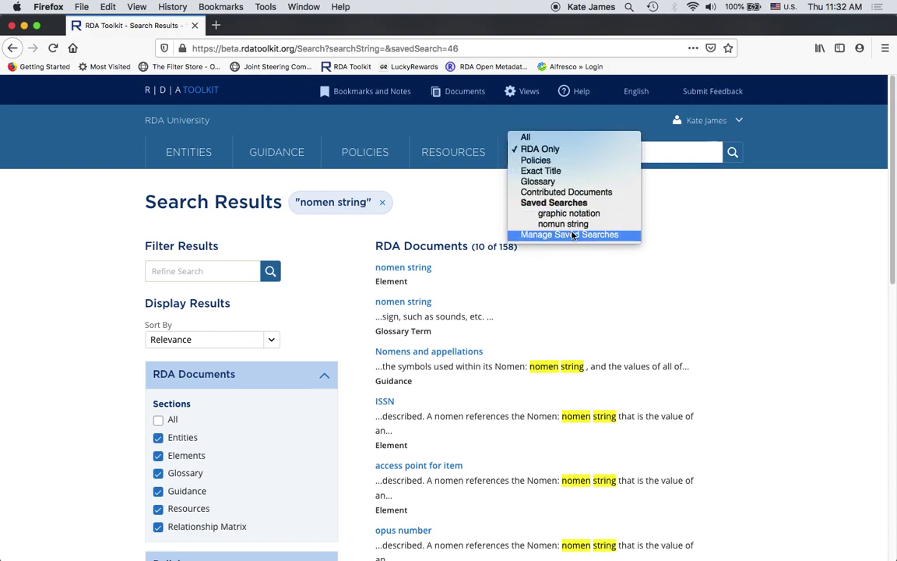
pyautogui.click(538, 236)
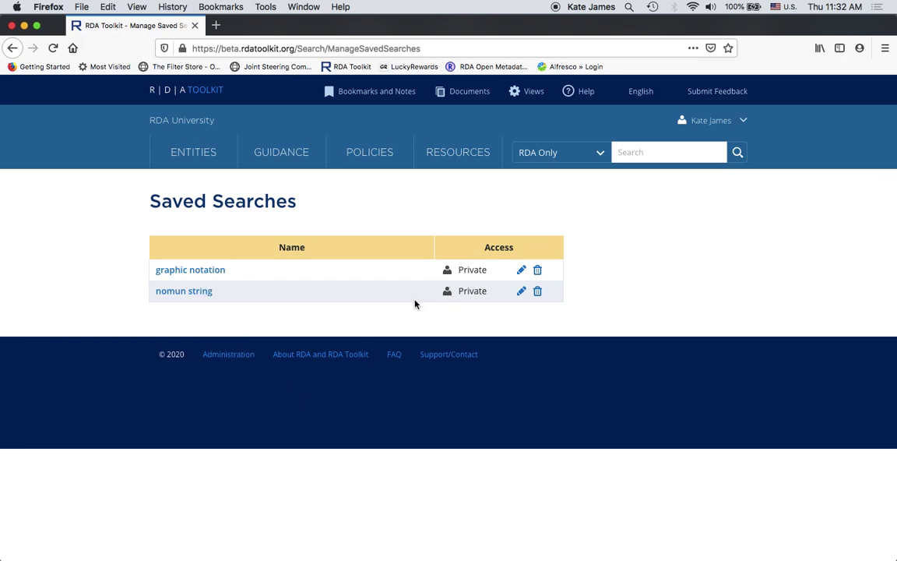
pyautogui.click(523, 294)
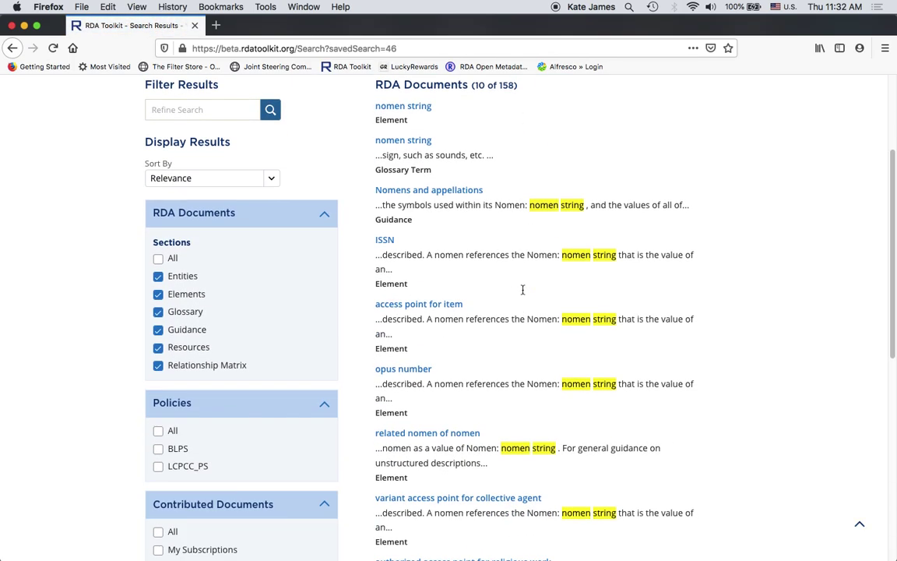
# Correct the name of the saved search to "nomen string" in its save settings.
pyautogui.moveTo(888, 154); pyautogui.dragTo(893, 261)
pyautogui.click(304, 410)
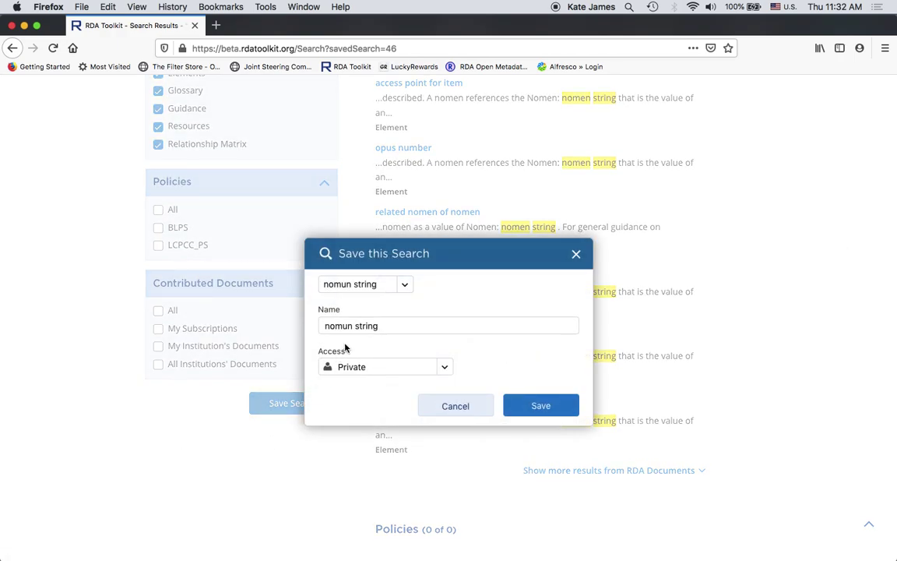
pyautogui.click(347, 327)
pyautogui.press('BackSpace')
pyautogui.write('e')
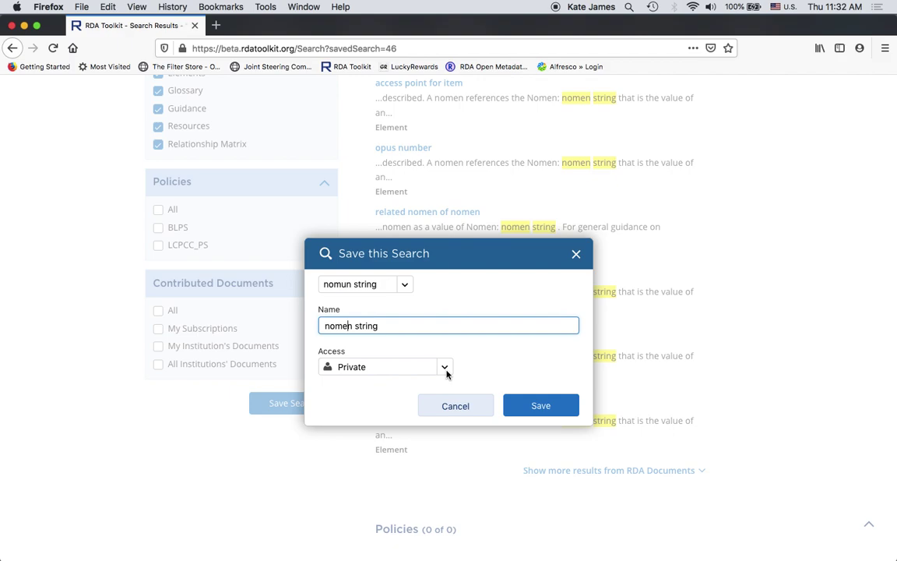
pyautogui.press('Left')
pyautogui.press('Left')
pyautogui.press('Left')
pyautogui.press('Left')
pyautogui.press('Left')
pyautogui.press('Left')
pyautogui.press('Left')
pyautogui.press('Left')
# Review the access levels, keep the search Private, and save it.
pyautogui.click(446, 371)
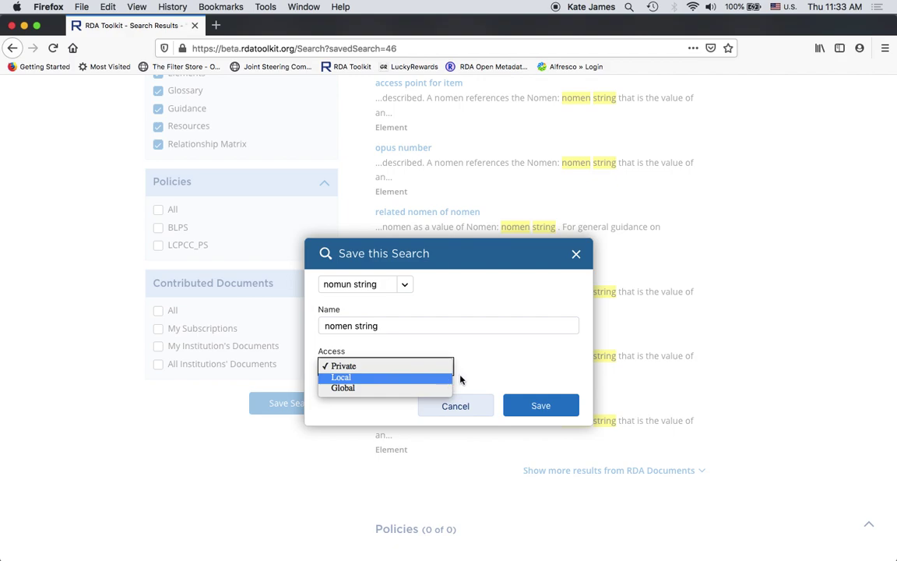
pyautogui.click(500, 377)
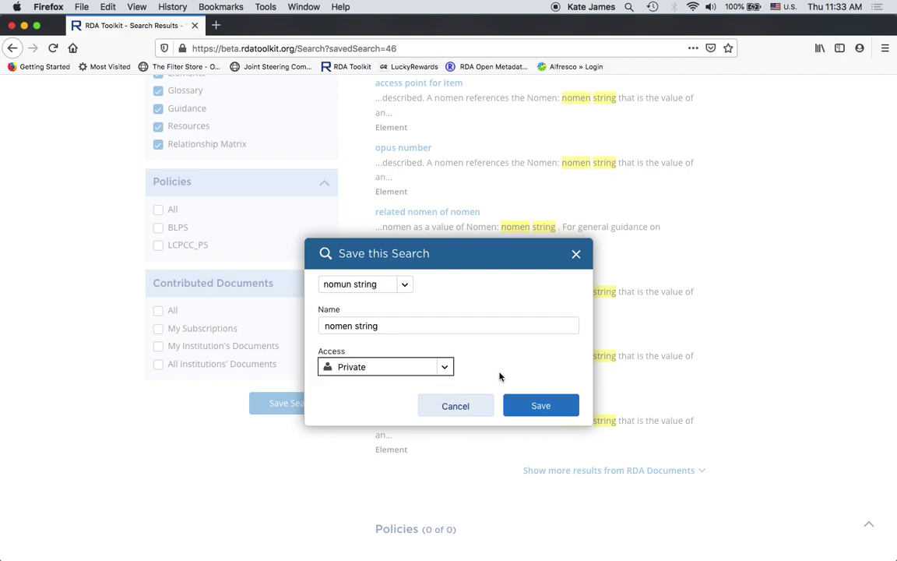
pyautogui.click(538, 408)
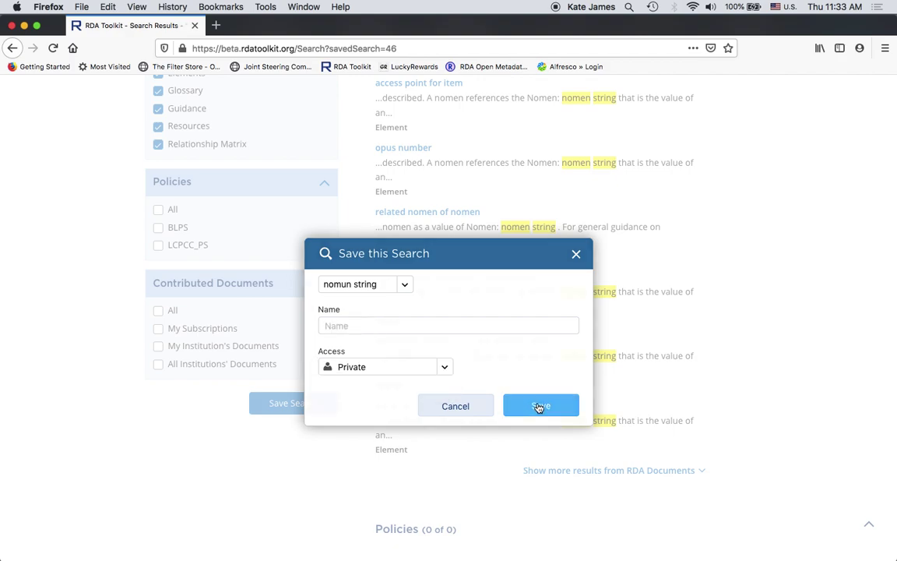
# Check the saved searches in the search filter list and return to the home page.
pyautogui.moveTo(894, 419); pyautogui.dragTo(867, 166)
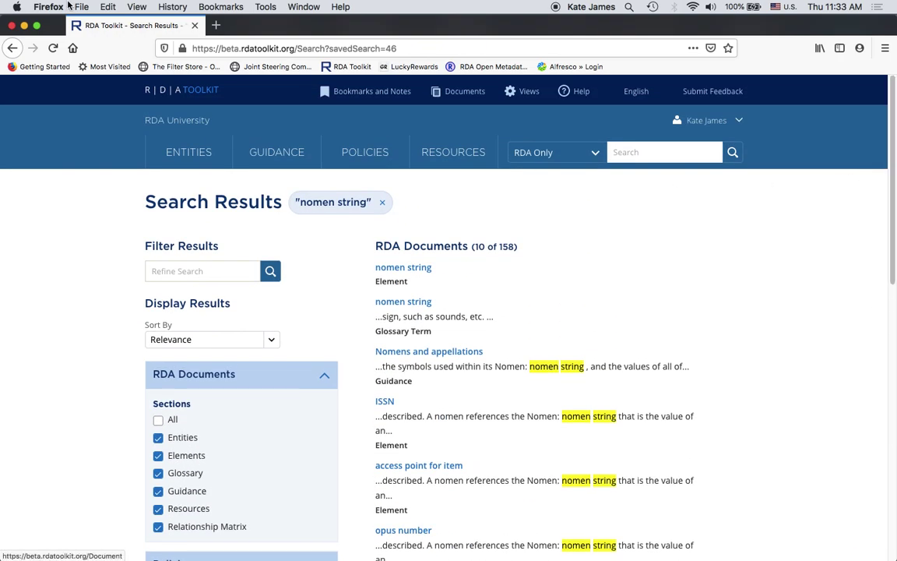
pyautogui.click(586, 152)
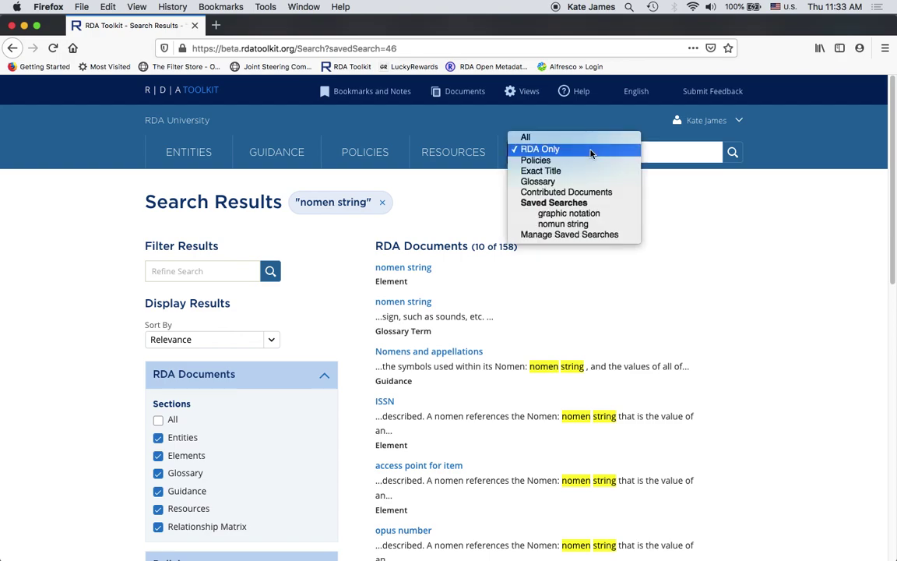
pyautogui.click(174, 92)
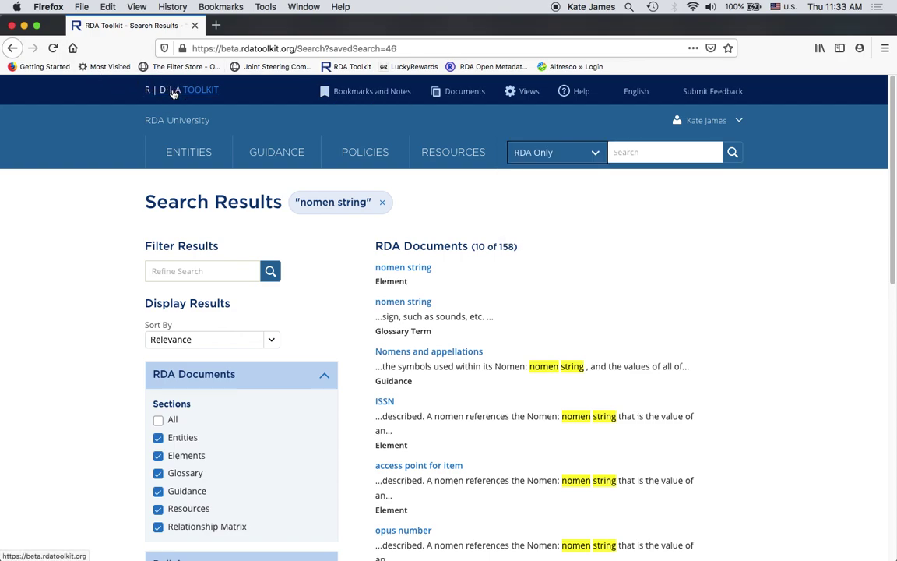
pyautogui.click(173, 93)
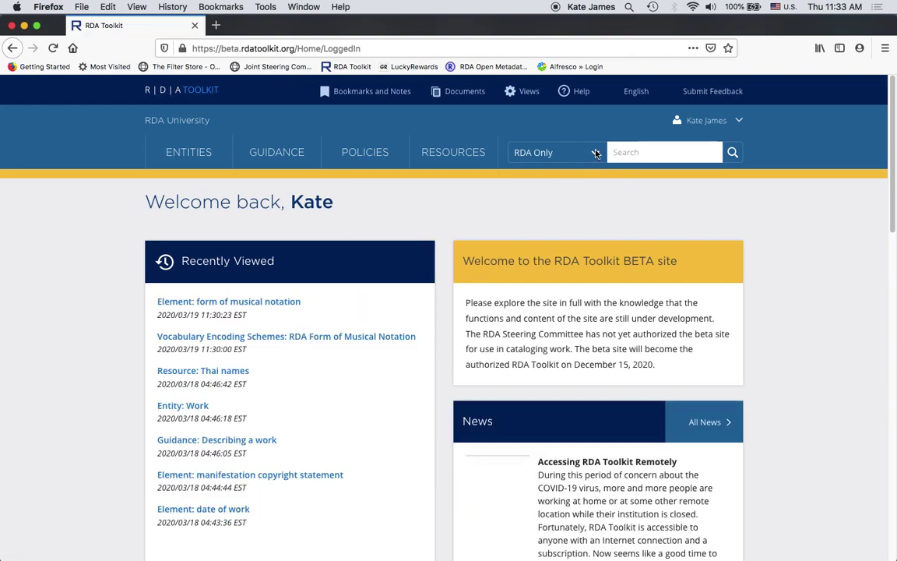
# Go to the saved searches management page and delete the "nomen string" search.
pyautogui.click(596, 153)
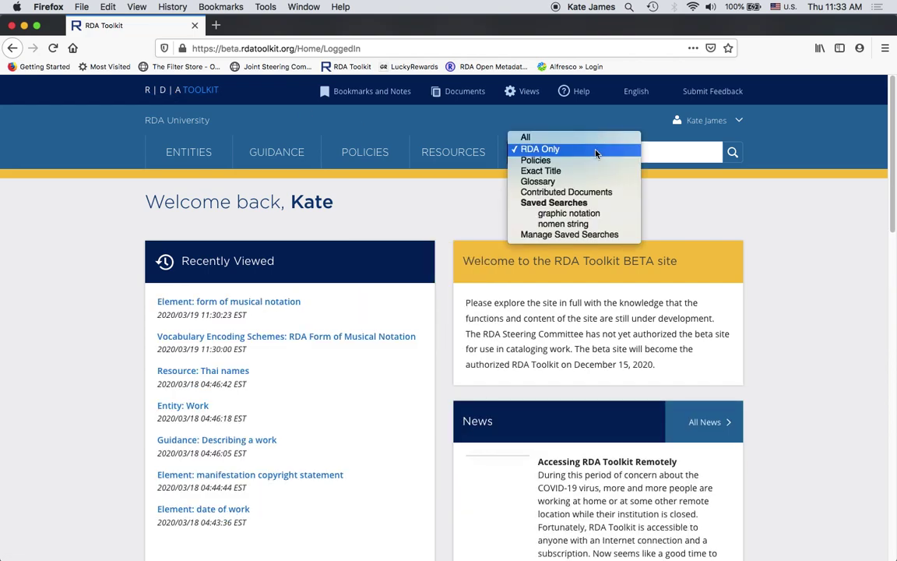
pyautogui.click(606, 235)
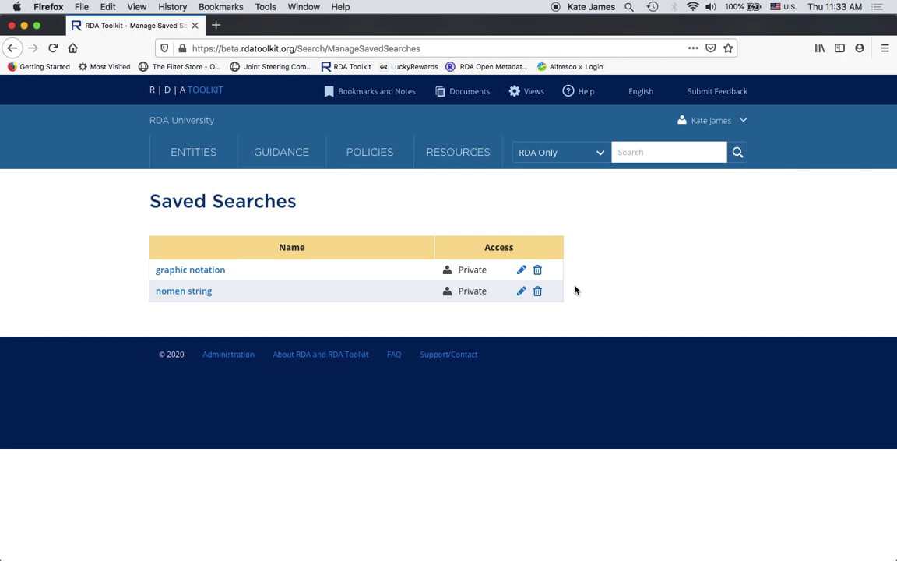
pyautogui.click(538, 293)
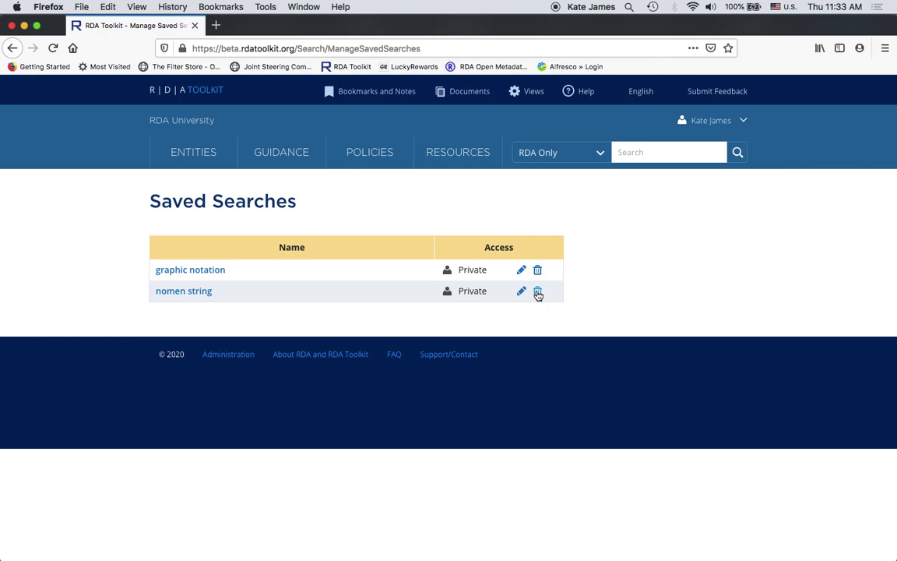